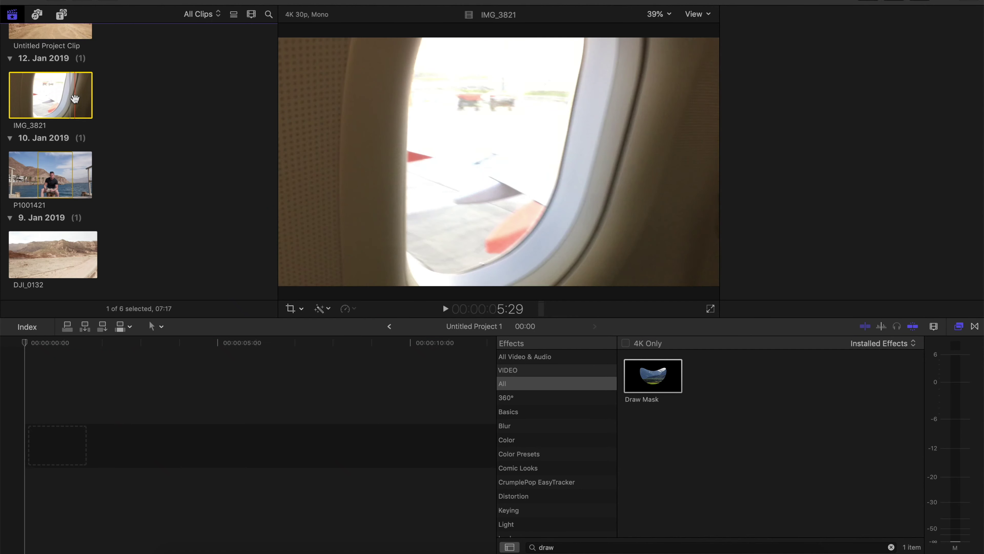
# Step: Place the IMG_3821 clip in the timeline and split it at 3:18, where the window shade begins to open
pyautogui.moveTo(55, 94); pyautogui.dragTo(75, 452)
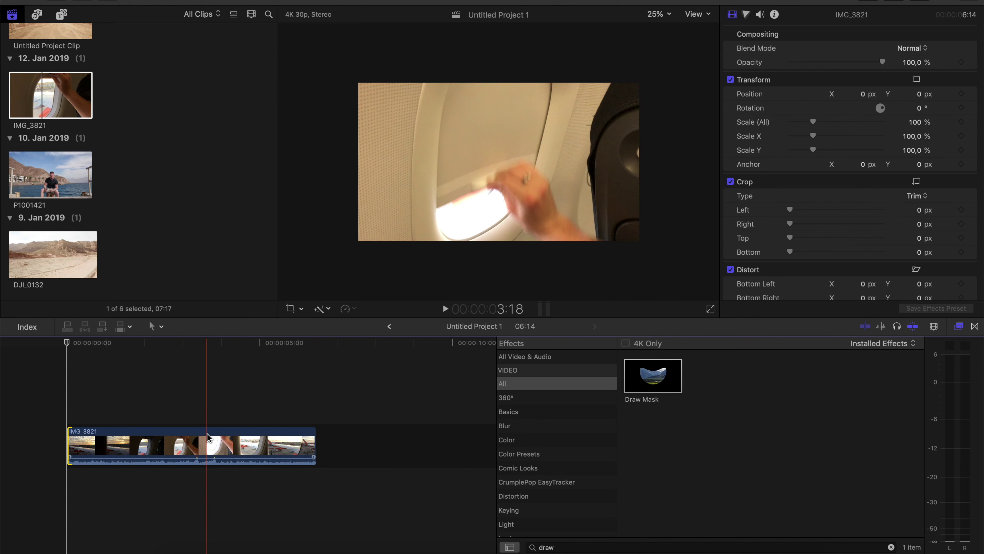
pyautogui.click(207, 418)
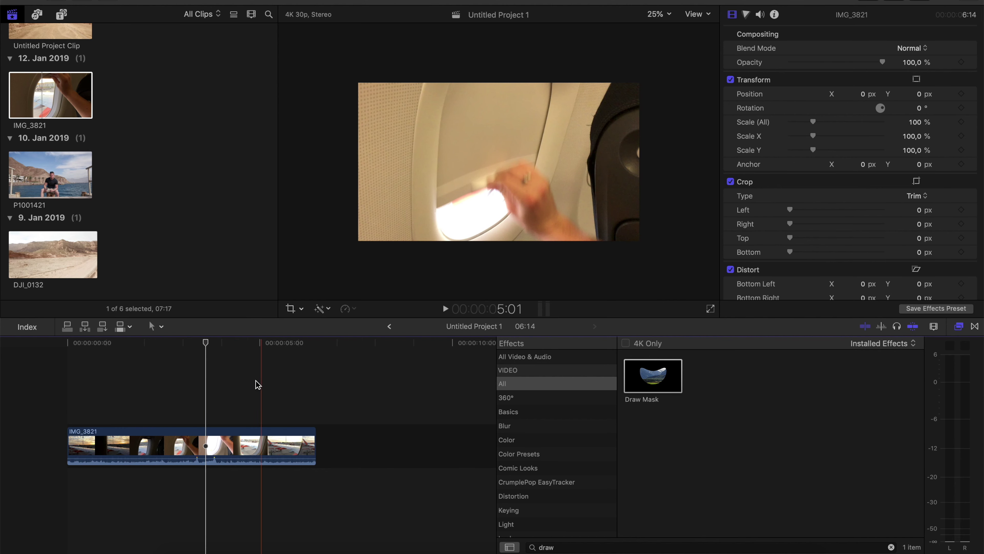
pyautogui.press('super+=')
pyautogui.press('Left')
pyautogui.press('Right')
pyautogui.scroll(2, 213, 445)
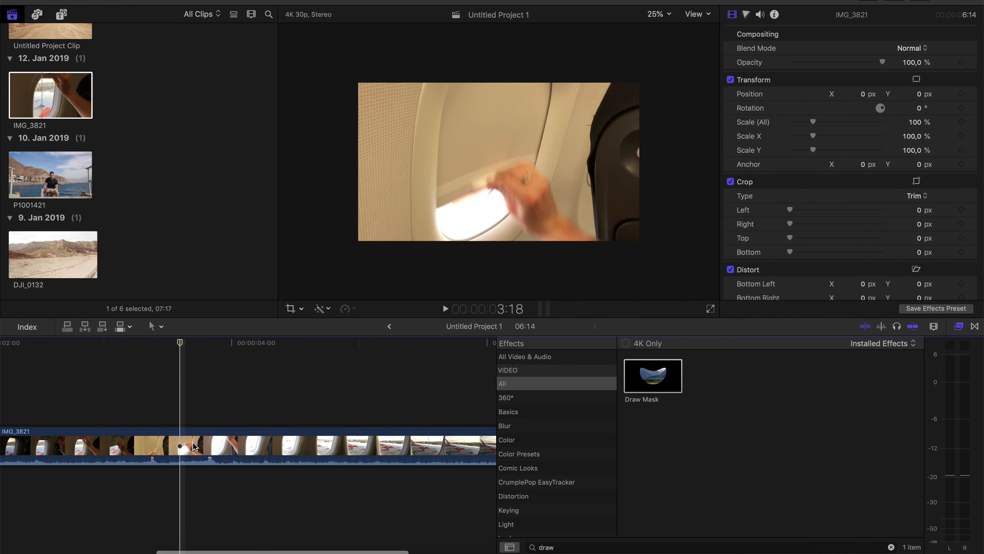
pyautogui.press('super+b')
# Step: Apply the Draw Mask effect to the second part of IMG_3821 and outline the window opening beneath the shade with control points
pyautogui.click(183, 455)
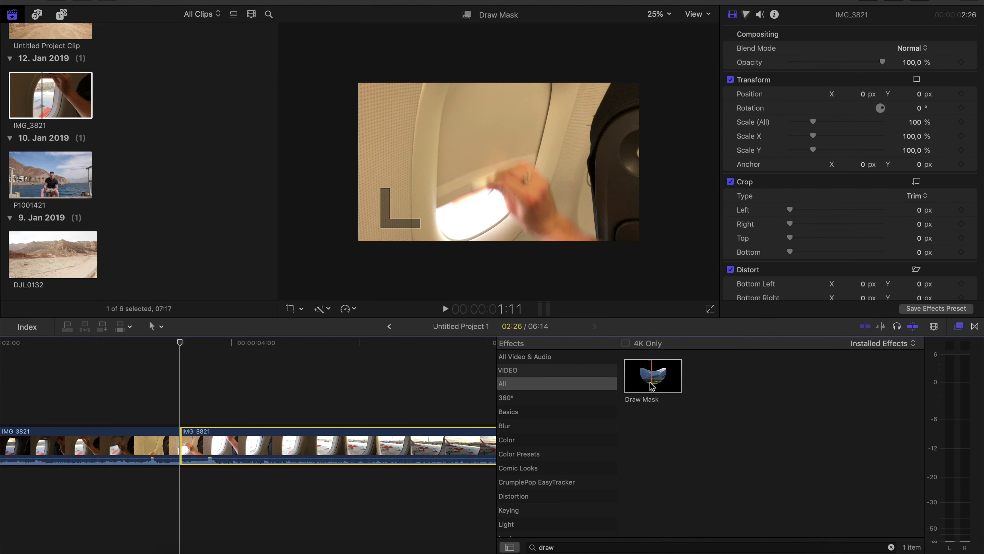
pyautogui.moveTo(658, 383); pyautogui.dragTo(244, 440)
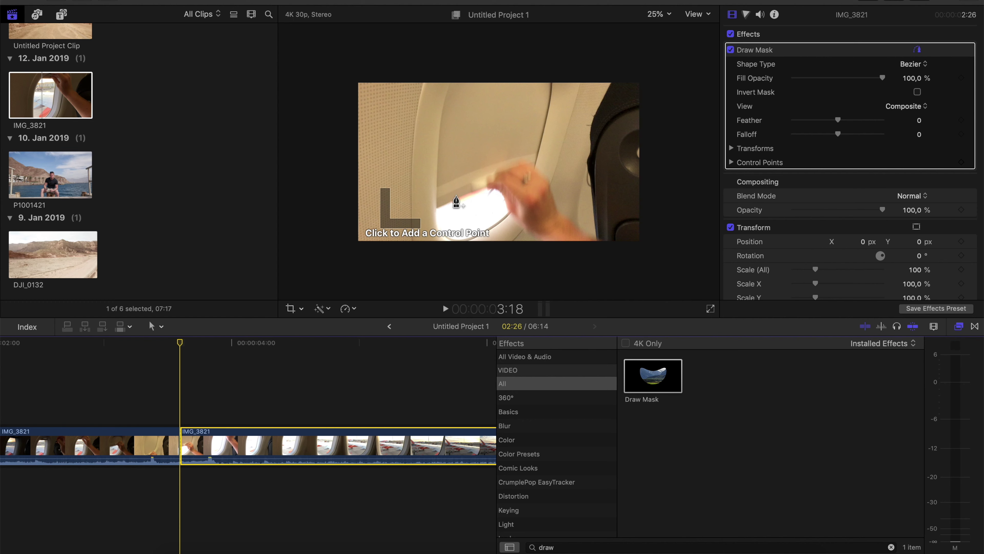
pyautogui.click(492, 190)
pyautogui.click(471, 206)
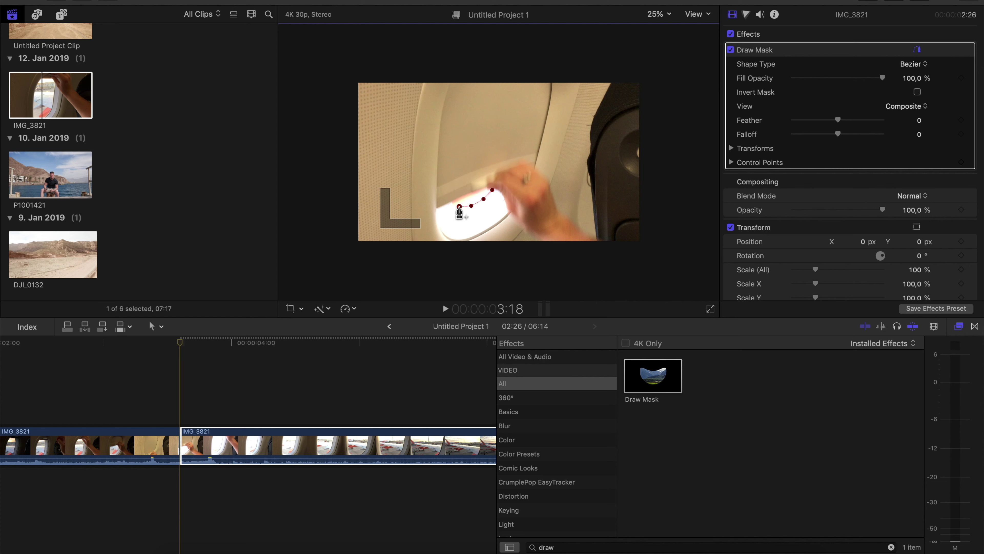
pyautogui.click(452, 204)
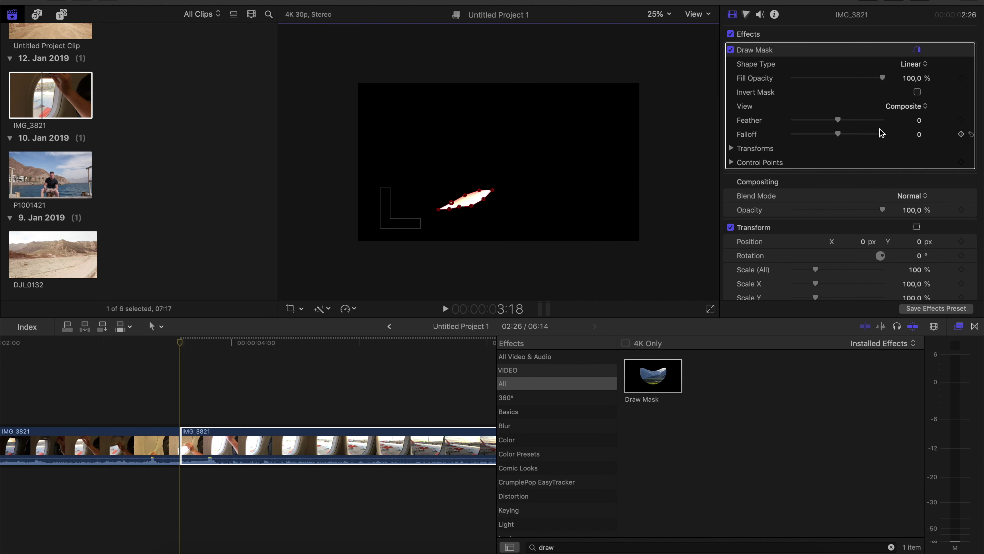
# Step: Invert the drawn mask and soften its edge with Feather 100 and Falloff -89
pyautogui.click(917, 91)
pyautogui.click(912, 40)
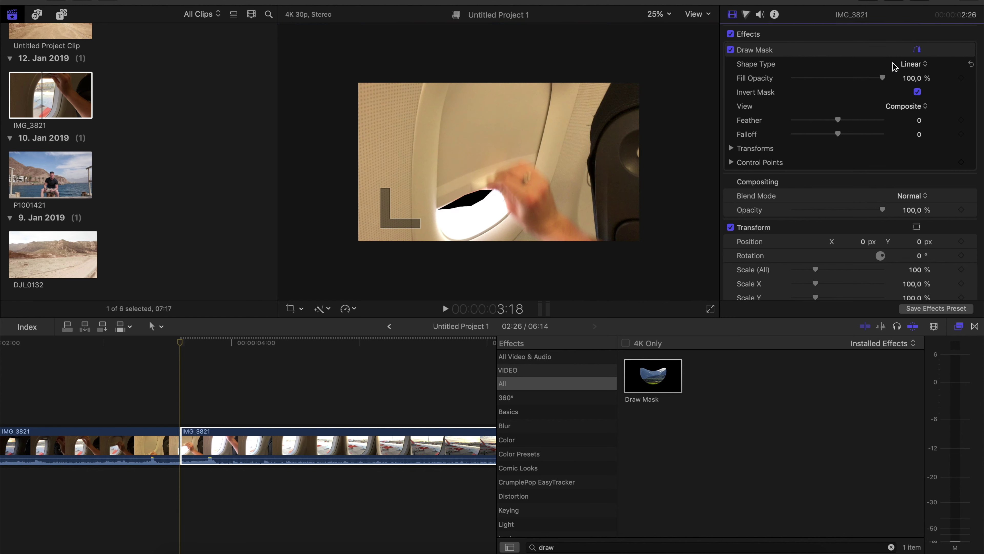
pyautogui.moveTo(840, 123); pyautogui.dragTo(903, 121)
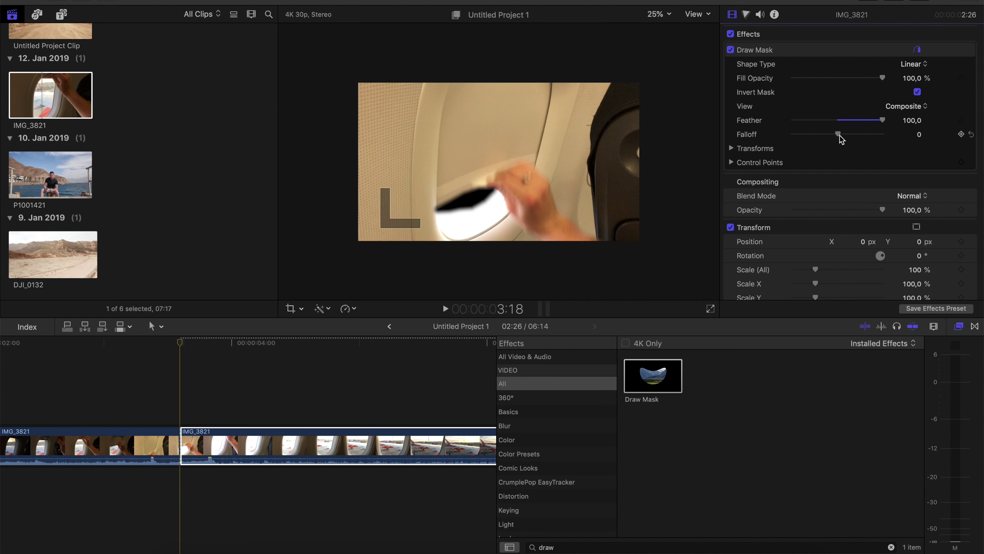
pyautogui.moveTo(840, 135); pyautogui.dragTo(802, 136)
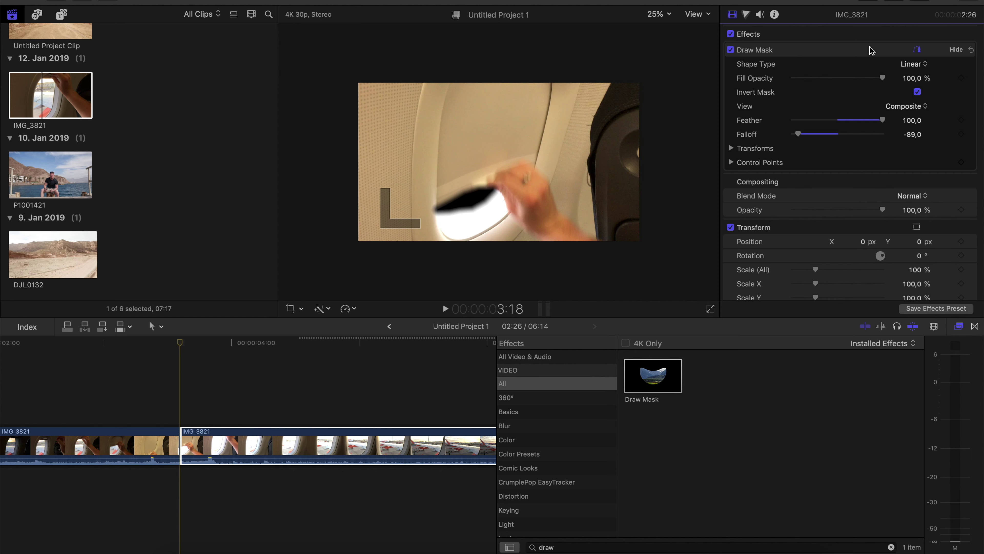
# Step: Add keyframes for the Draw Mask parameters at 3:18, the start of the second IMG_3821 part
pyautogui.rightClick(869, 50)
pyautogui.click(884, 81)
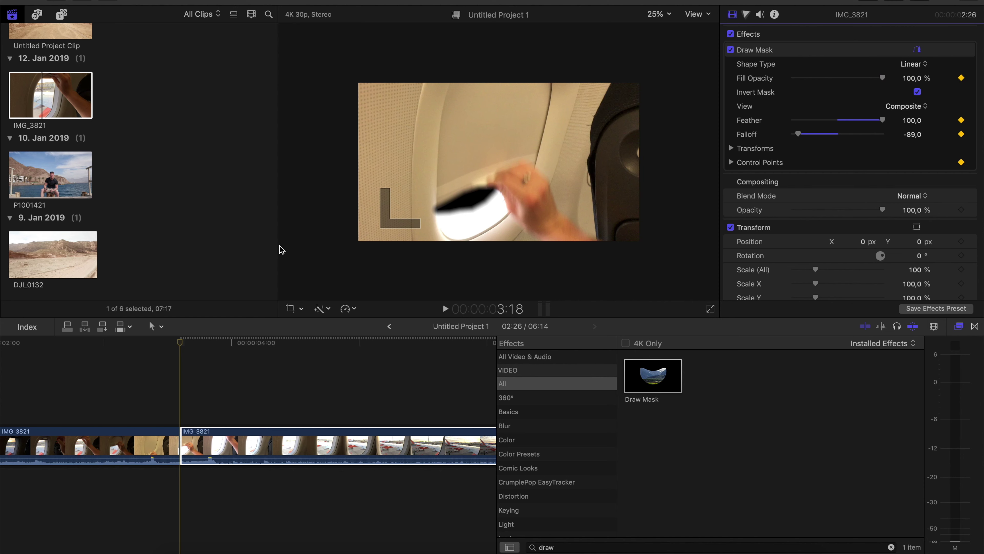
pyautogui.click(187, 440)
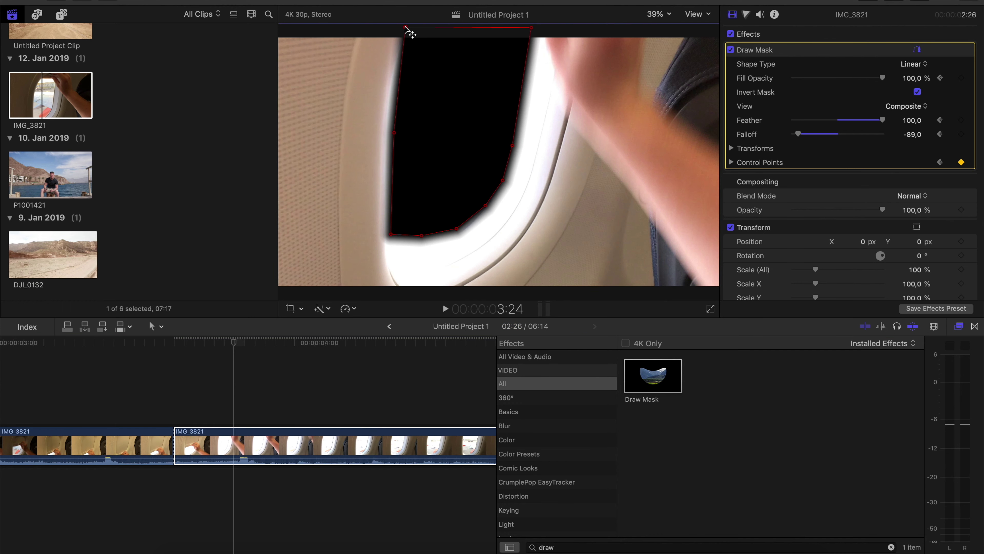
# Step: Reposition the mask's control points frame by frame so the mask follows the window opening through the rest of the clip
pyautogui.press('Right')
pyautogui.press('Right')
pyautogui.moveTo(431, 33); pyautogui.dragTo(435, 33)
pyautogui.press('Right')
pyautogui.press('Right')
pyautogui.press('Right')
pyautogui.press('Right')
pyautogui.press('Right')
pyautogui.press('Right')
pyautogui.press('Right')
pyautogui.press('Right')
pyautogui.press('Right')
pyautogui.moveTo(418, 246); pyautogui.dragTo(390, 273)
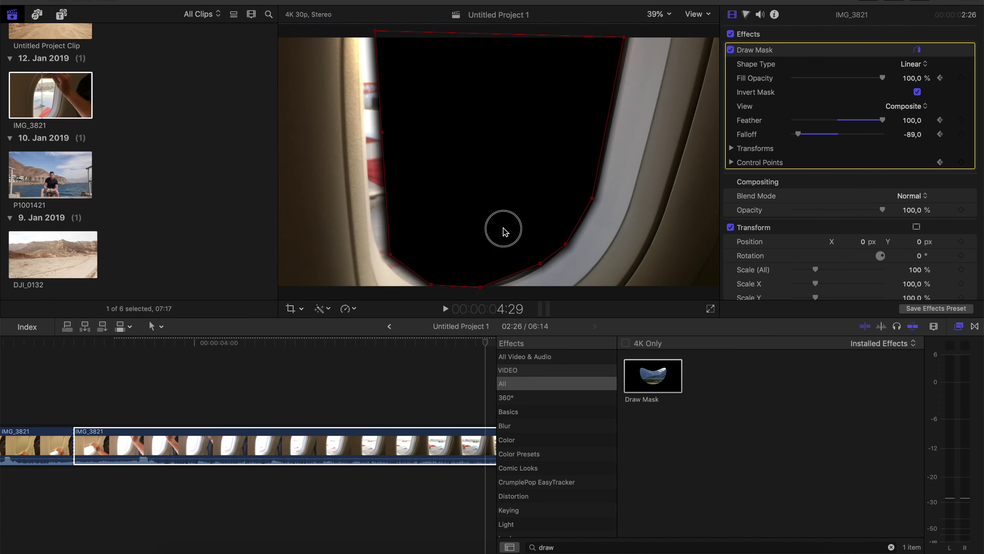
pyautogui.press('Right')
pyautogui.press('Right')
pyautogui.press('Right')
pyautogui.press('Right')
pyautogui.press('Right')
pyautogui.press('Right')
pyautogui.press('Right')
pyautogui.press('Right')
pyautogui.moveTo(614, 33); pyautogui.dragTo(701, 34)
pyautogui.press('Right')
pyautogui.press('Right')
pyautogui.press('Right')
pyautogui.press('Right')
pyautogui.press('Right')
pyautogui.press('Right')
pyautogui.press('Right')
pyautogui.press('Right')
pyautogui.press('Right')
pyautogui.press('Right')
pyautogui.press('Right')
# Step: Play back the masked clip from before the cut to check how the mask follows the window
pyautogui.click(238, 464)
pyautogui.press('super+minus')
pyautogui.press('super+minus')
pyautogui.click(168, 469)
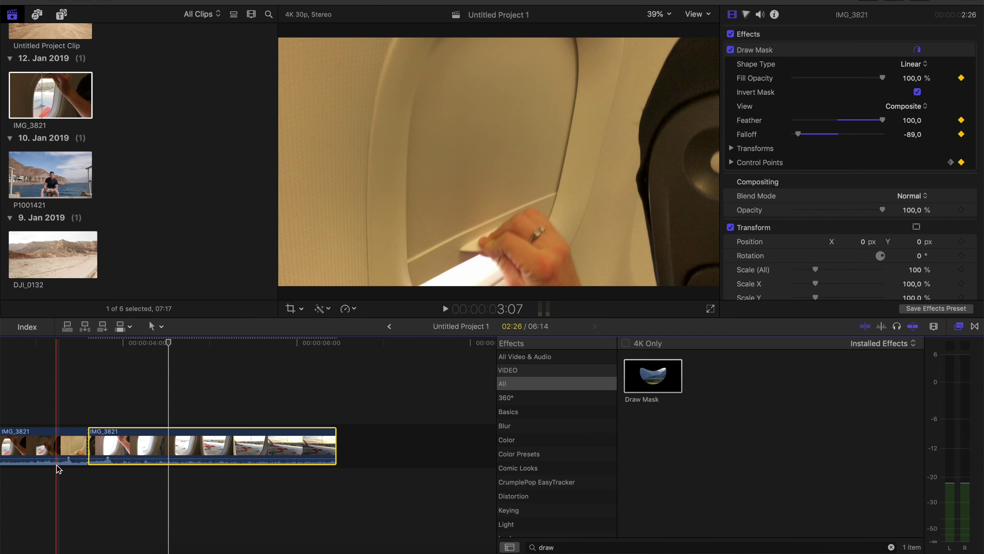
pyautogui.press('space')
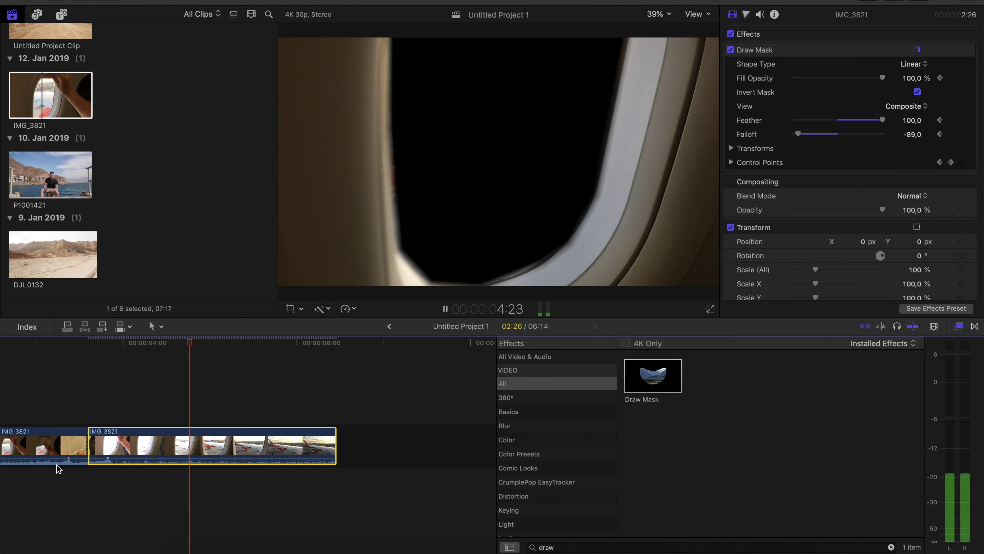
pyautogui.press('space')
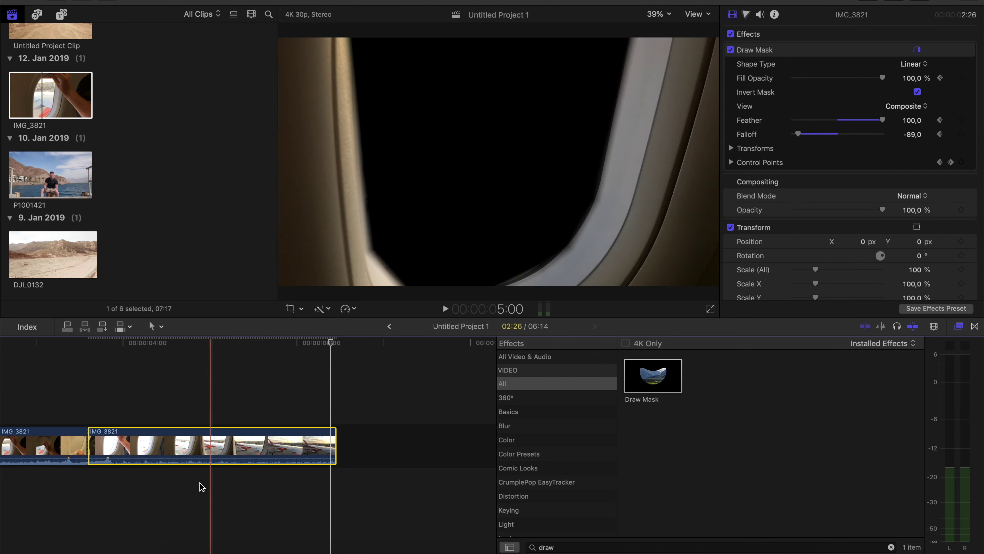
pyautogui.click(232, 484)
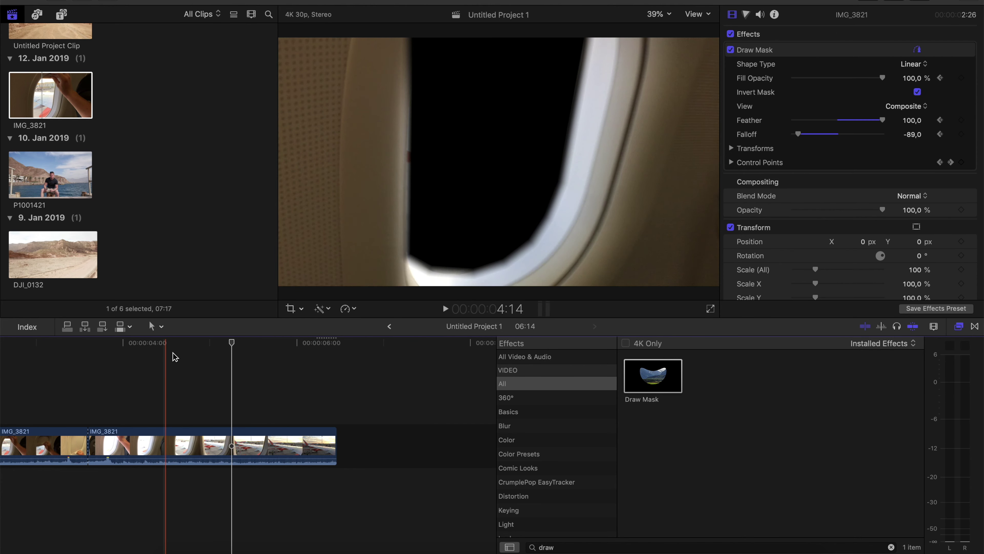
# Step: Place the DJI_0132 desert clip beneath the masked IMG_3821 part, starting at the cut
pyautogui.click(50, 95)
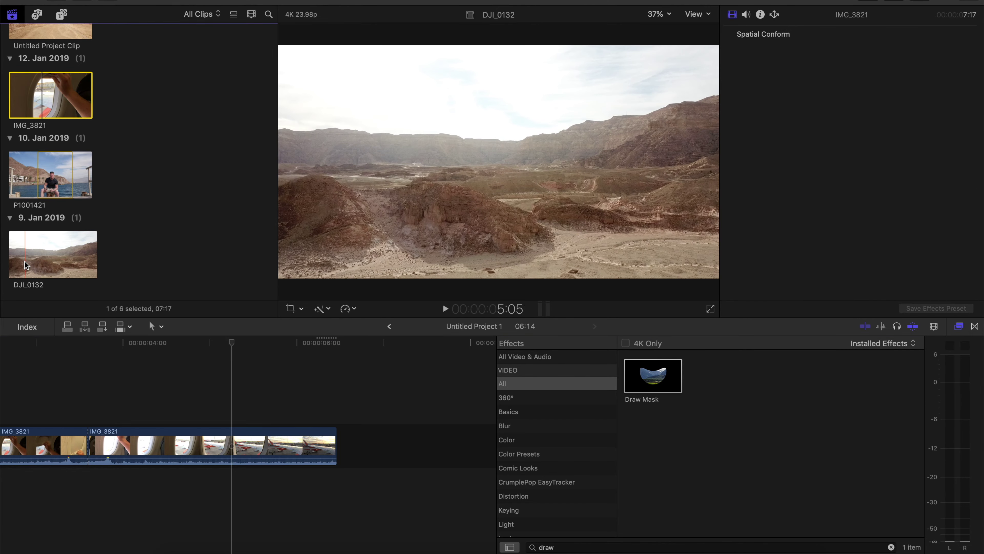
pyautogui.moveTo(20, 265); pyautogui.dragTo(97, 489)
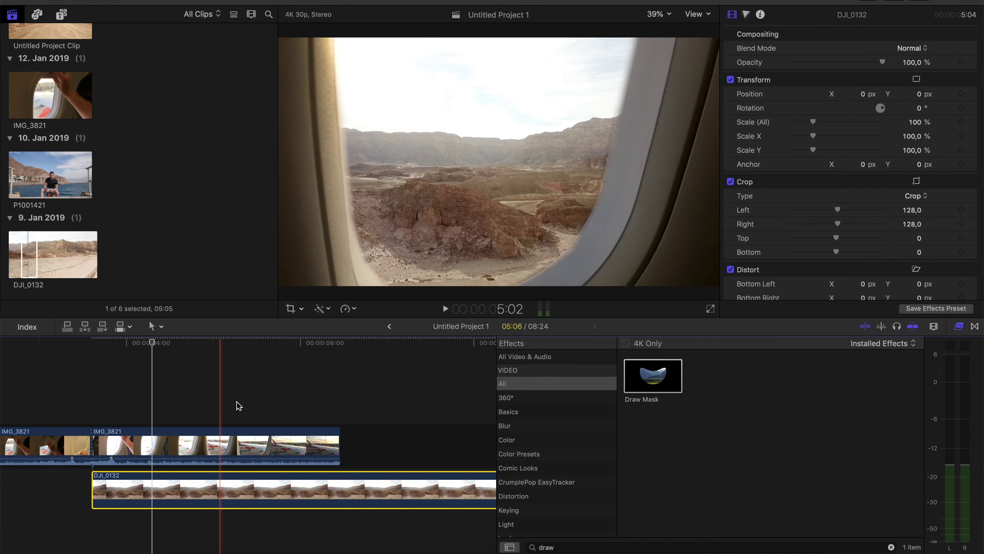
pyautogui.hscroll(5, 337, 423)
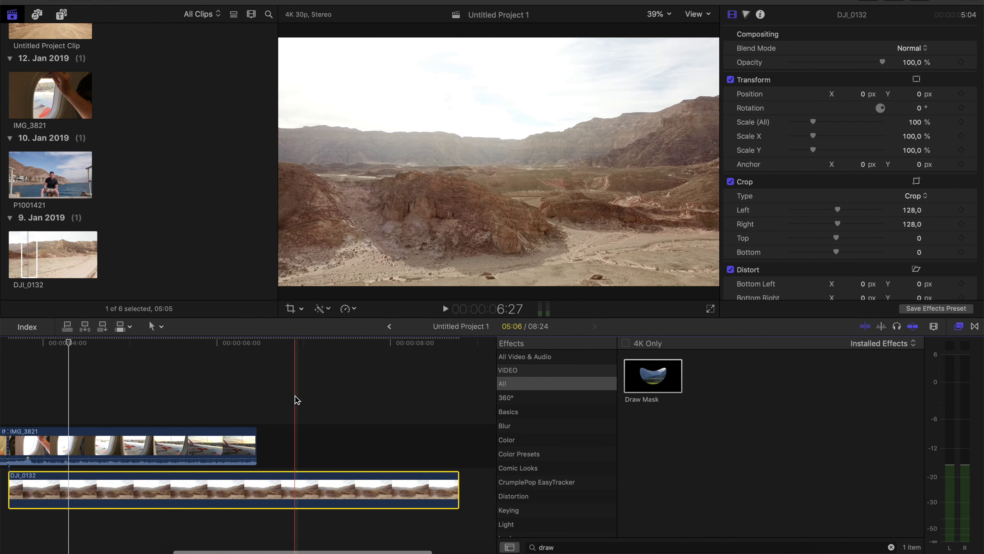
pyautogui.click(330, 393)
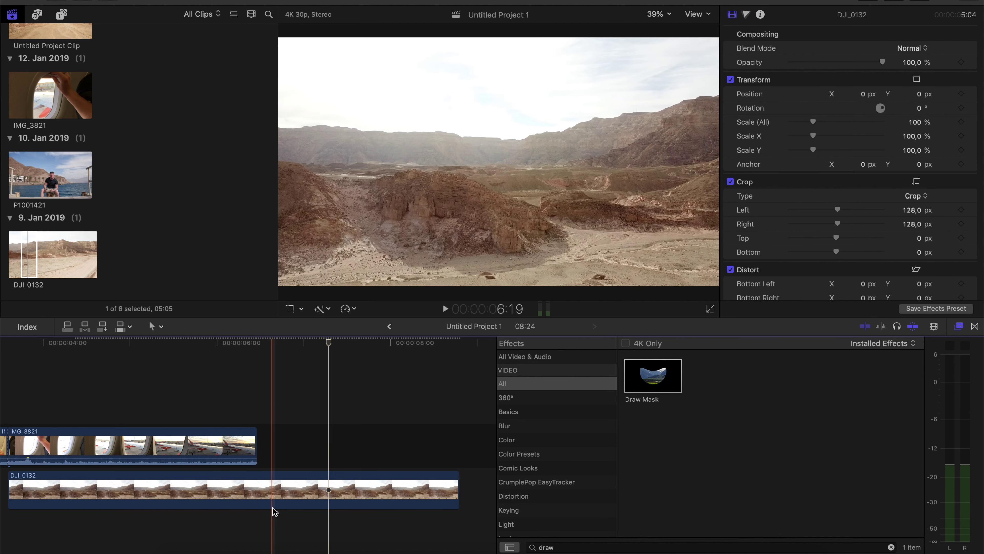
pyautogui.hscroll(-5, 272, 510)
pyautogui.click(130, 411)
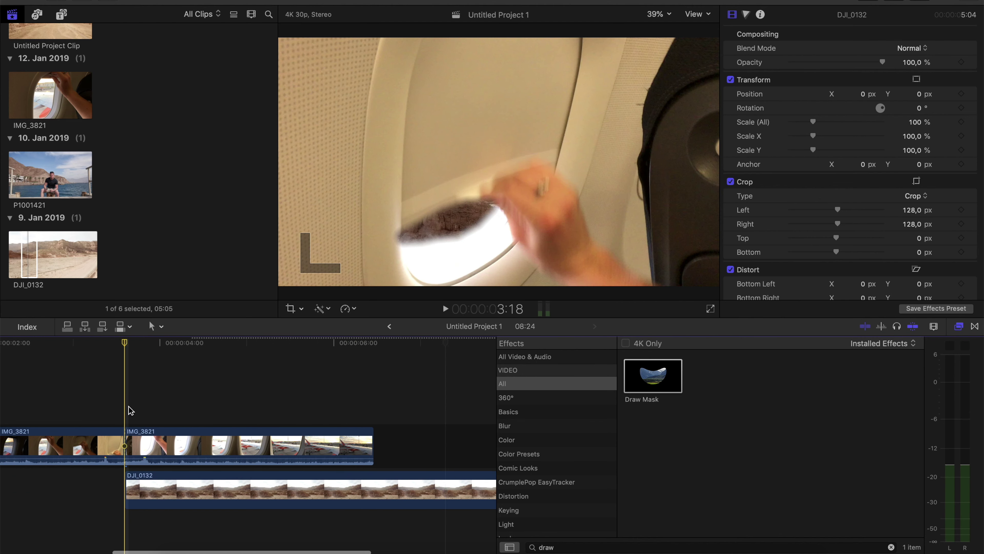
pyautogui.click(146, 508)
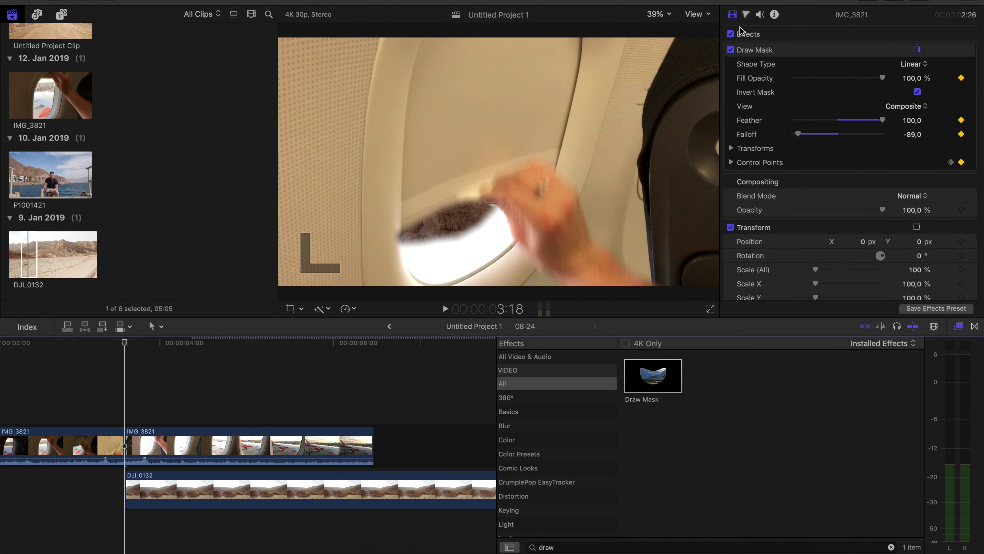
# Step: Raise the master exposure of DJI_0132 to 98% at 3:18 and add a Color Board keyframe there
pyautogui.press('super+equal')
pyautogui.press('super+equal')
pyautogui.press('super+equal')
pyautogui.click(164, 489)
pyautogui.click(170, 447)
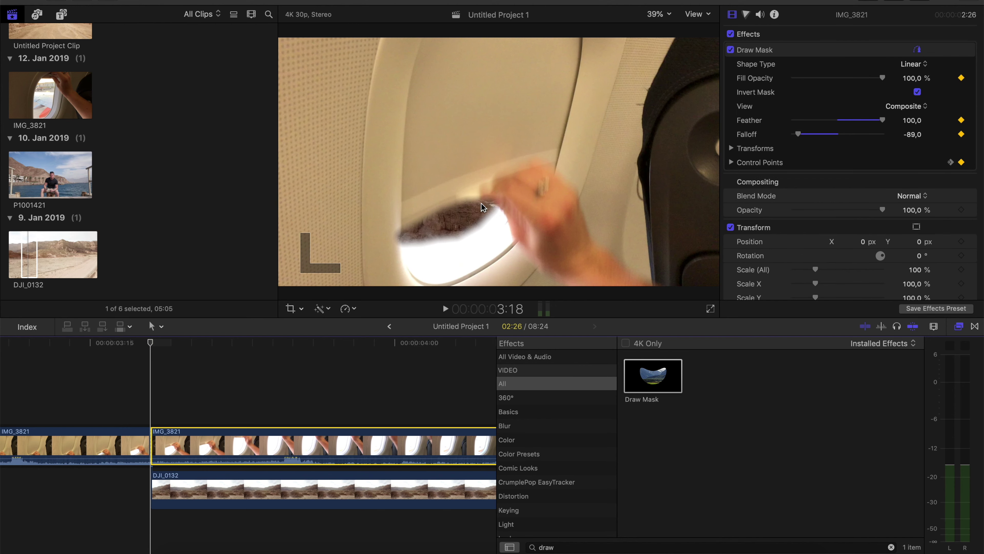
pyautogui.click(163, 490)
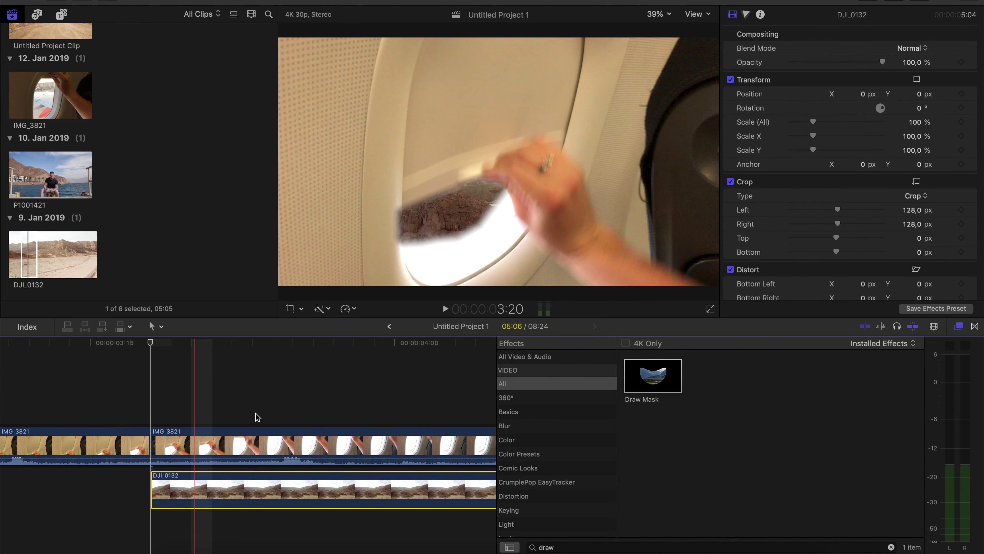
pyautogui.click(746, 15)
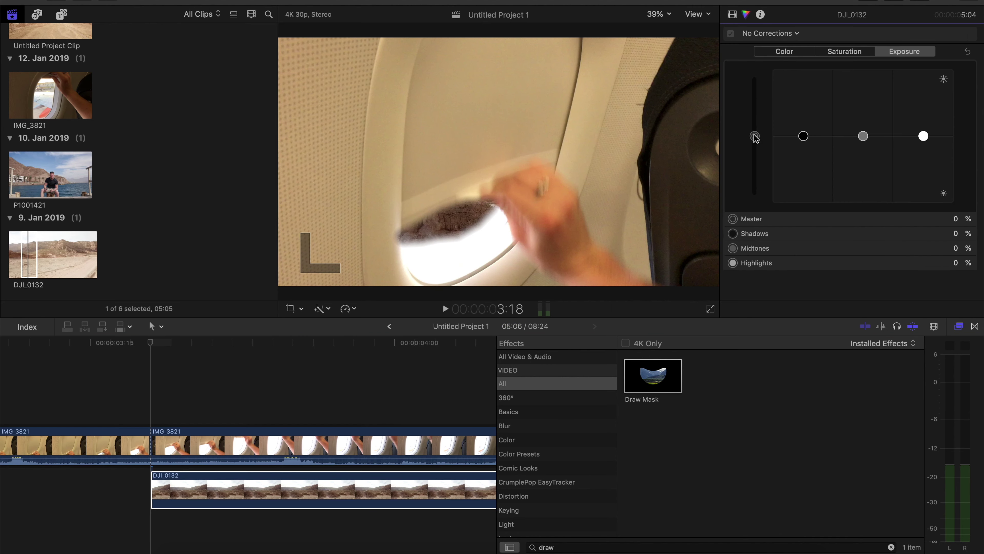
pyautogui.moveTo(755, 136); pyautogui.dragTo(792, 72)
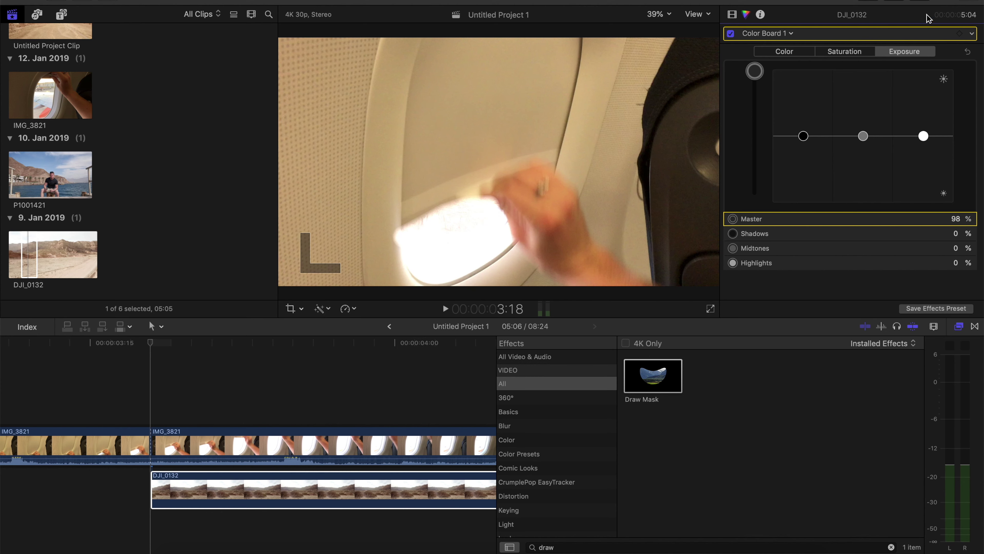
pyautogui.click(960, 34)
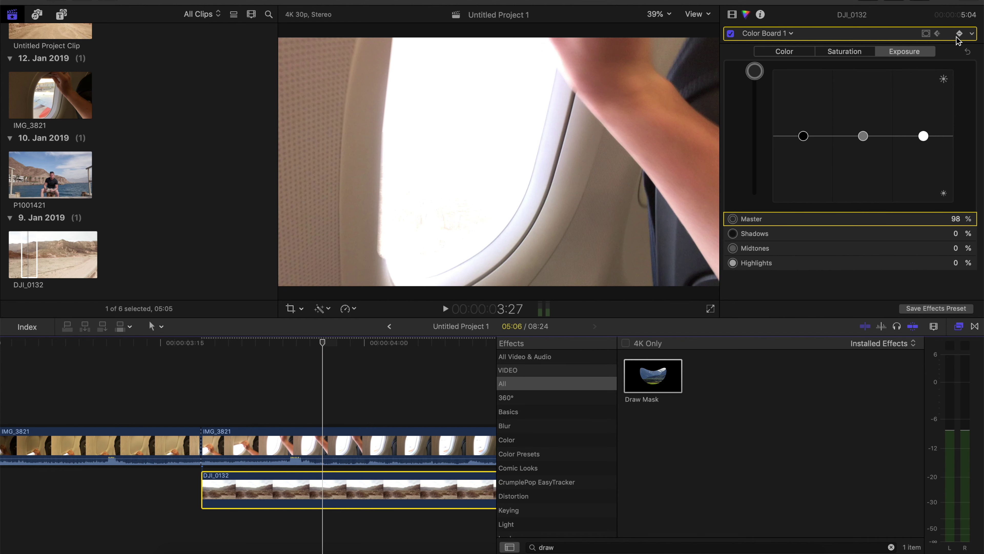
# Step: Lower the master exposure of DJI_0132 back to the neutral level at 4:15 to animate the brightness fade
pyautogui.click(757, 72)
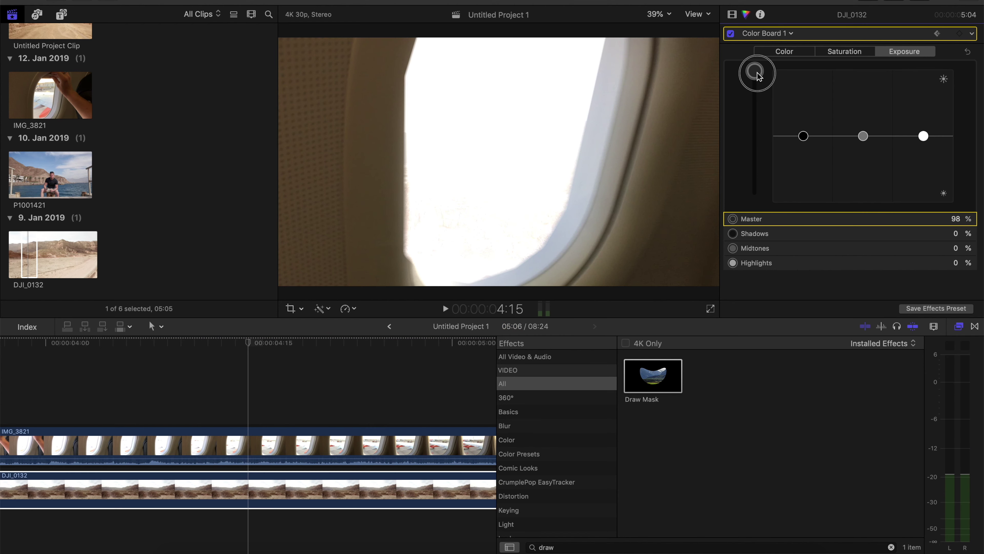
pyautogui.moveTo(758, 76); pyautogui.dragTo(756, 137)
pyautogui.press('super+minus')
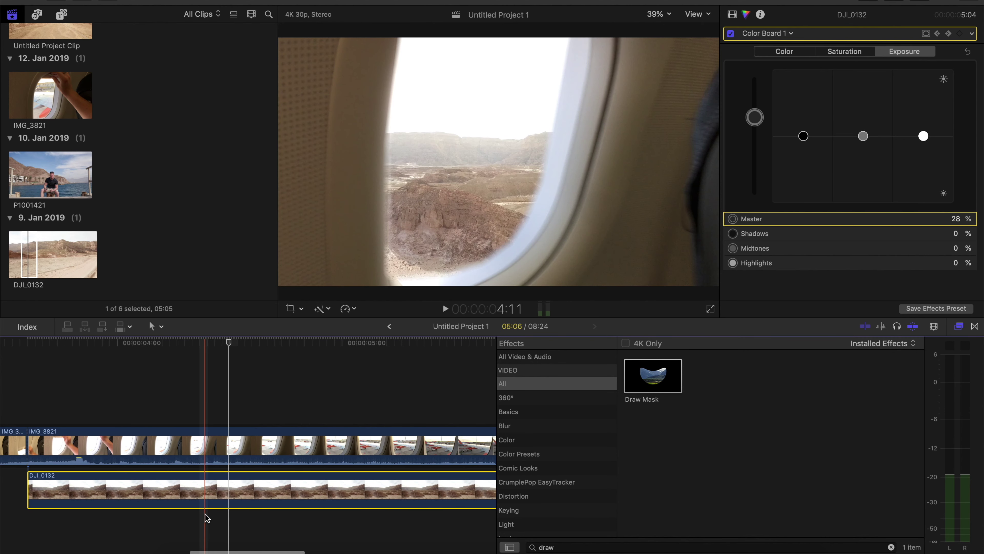
# Step: Play back and scrub the composite around the cut to check the exposure fade behind the window
pyautogui.scroll(-2, 23, 504)
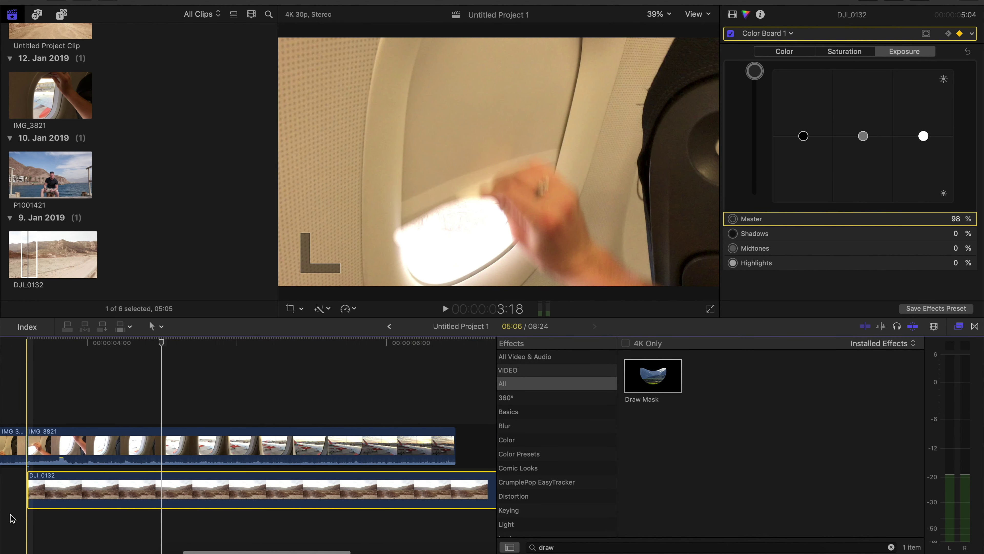
pyautogui.press('space')
pyautogui.hscroll(-2, 11, 518)
pyautogui.click(46, 497)
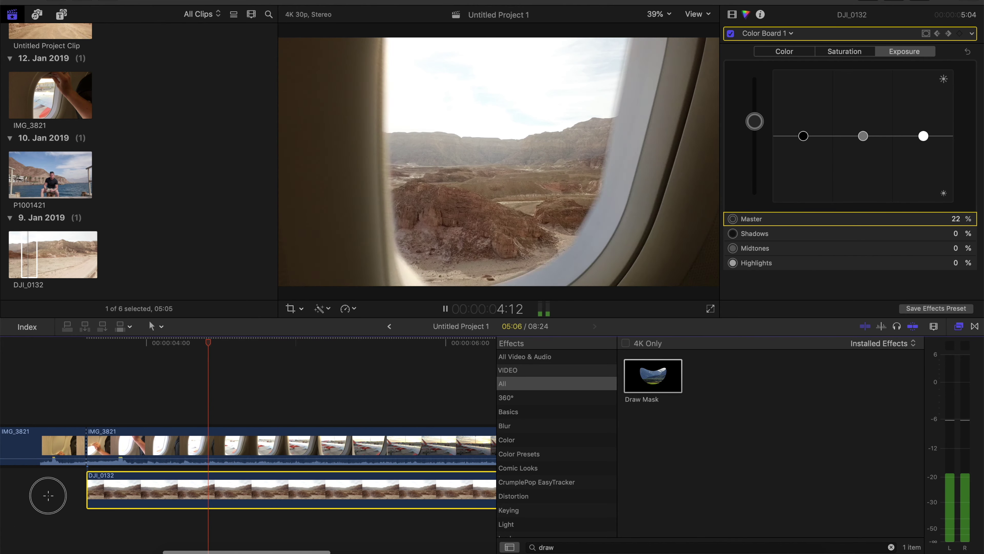
pyautogui.scroll(-2, 115, 517)
pyautogui.scroll(-2, 116, 515)
pyautogui.hscroll(-2, 173, 515)
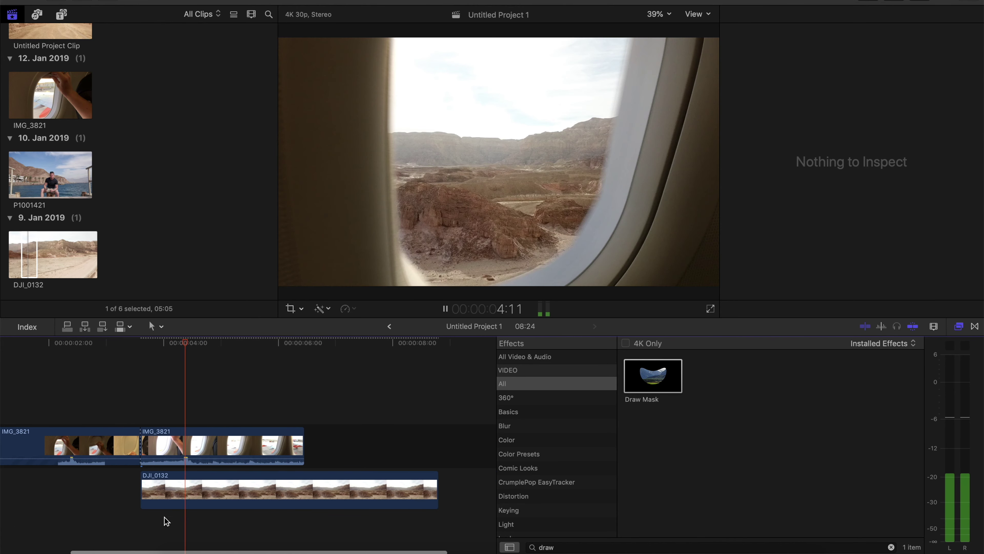
pyautogui.scroll(1, 173, 515)
pyautogui.press('space')
pyautogui.click(113, 513)
pyautogui.press('super+6')
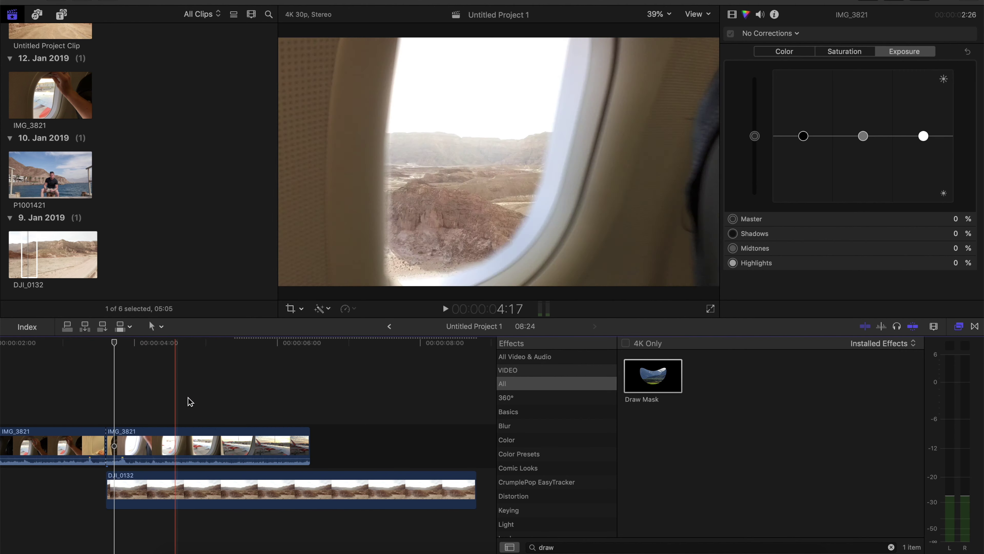
pyautogui.click(105, 387)
pyautogui.click(166, 394)
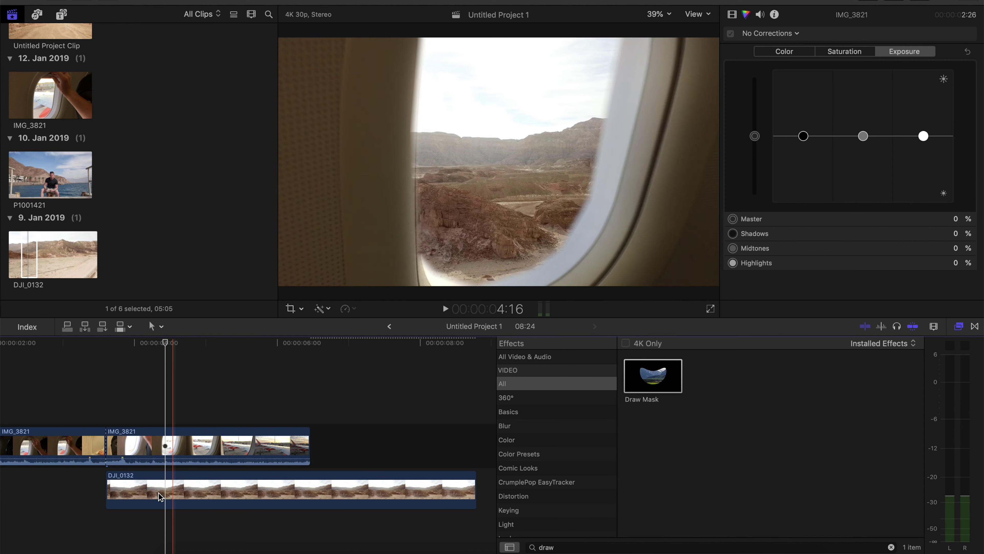
# Step: Apply a Ken Burns crop to DJI_0132, shrinking the start and end frames to the same small area over the distant hills
pyautogui.click(109, 402)
pyautogui.click(125, 483)
pyautogui.hotkey('shift', 'c')
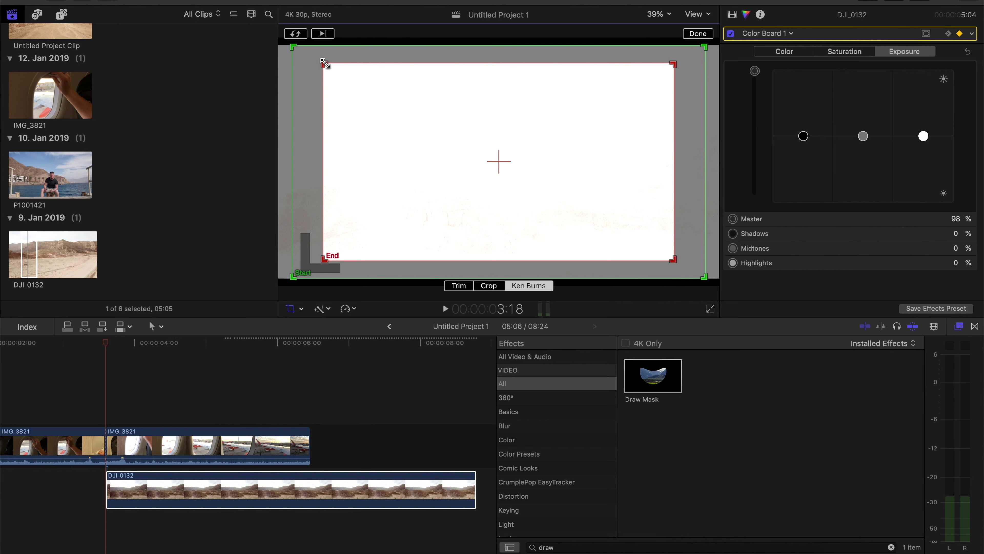
pyautogui.moveTo(325, 63); pyautogui.dragTo(525, 177)
pyautogui.moveTo(589, 206); pyautogui.dragTo(610, 159)
pyautogui.moveTo(293, 47); pyautogui.dragTo(592, 157)
pyautogui.click(698, 33)
# Step: Play through the window shot and split DJI_0132 at 4:08 and 5:18 into three parts
pyautogui.press('space')
pyautogui.press('space')
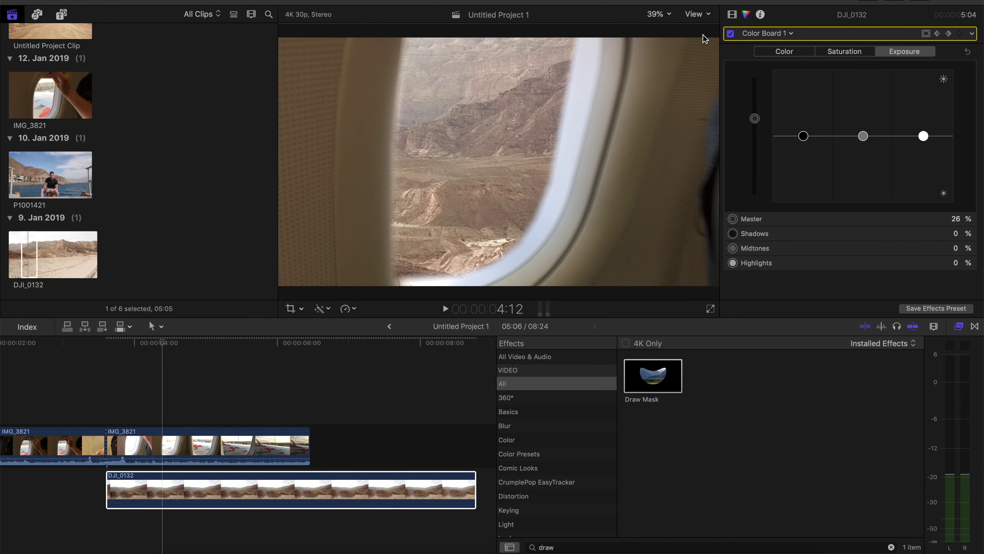
pyautogui.press('space')
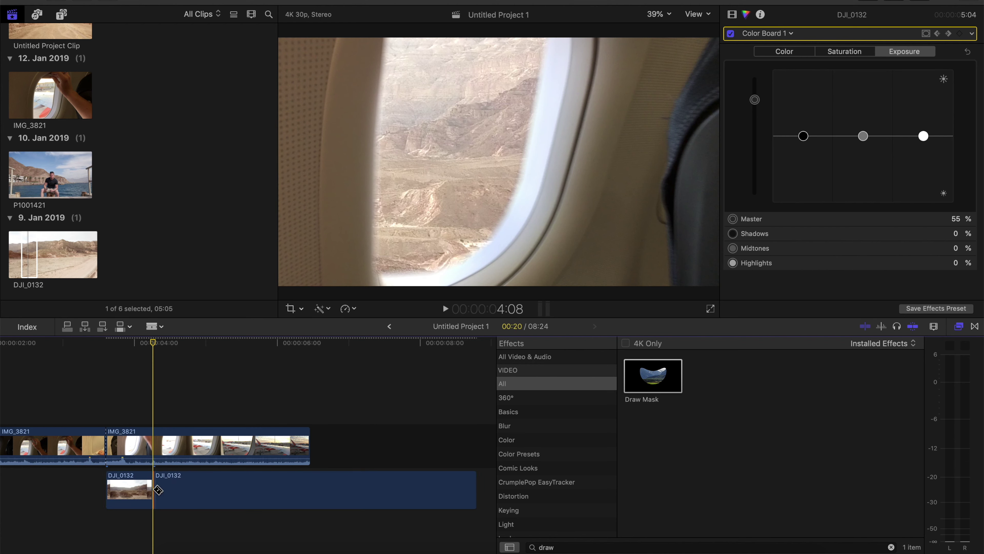
pyautogui.press('space')
pyautogui.press('space')
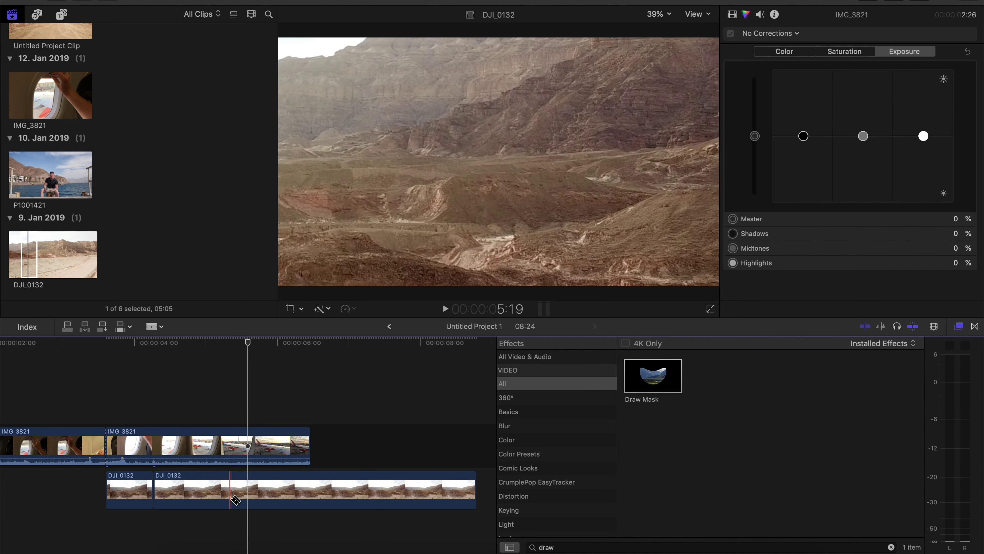
pyautogui.click(248, 493)
pyautogui.press('a')
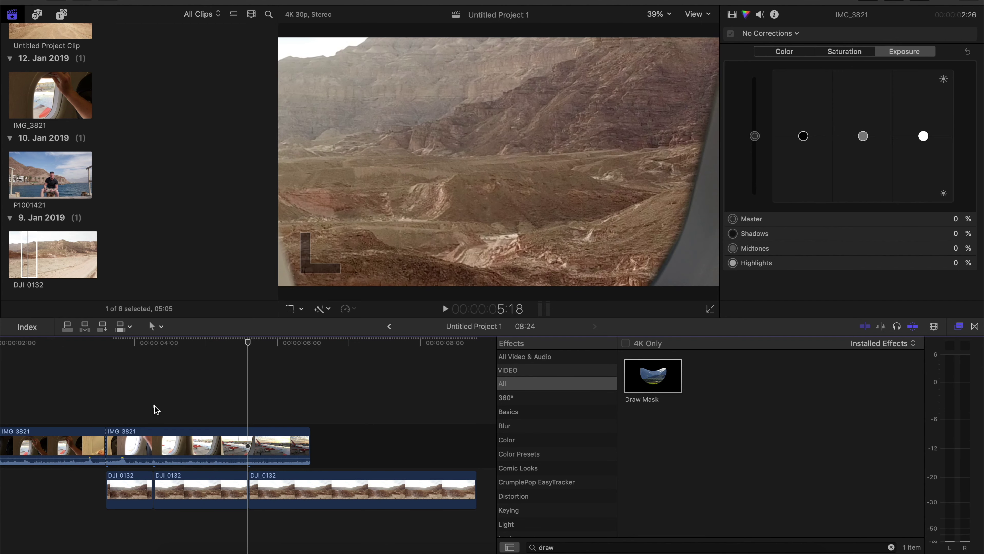
# Step: Enlarge the Ken Burns end frame of the middle DJI_0132 part to nearly the full image, keeping the small start frame
pyautogui.click(165, 489)
pyautogui.press('super+equal')
pyautogui.press('super+equal')
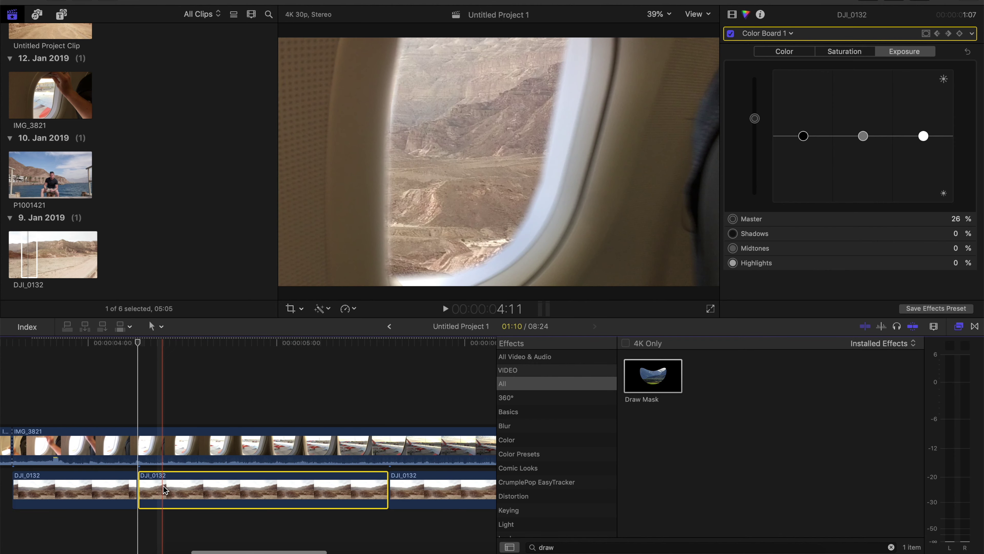
pyautogui.hotkey('shift', 'c')
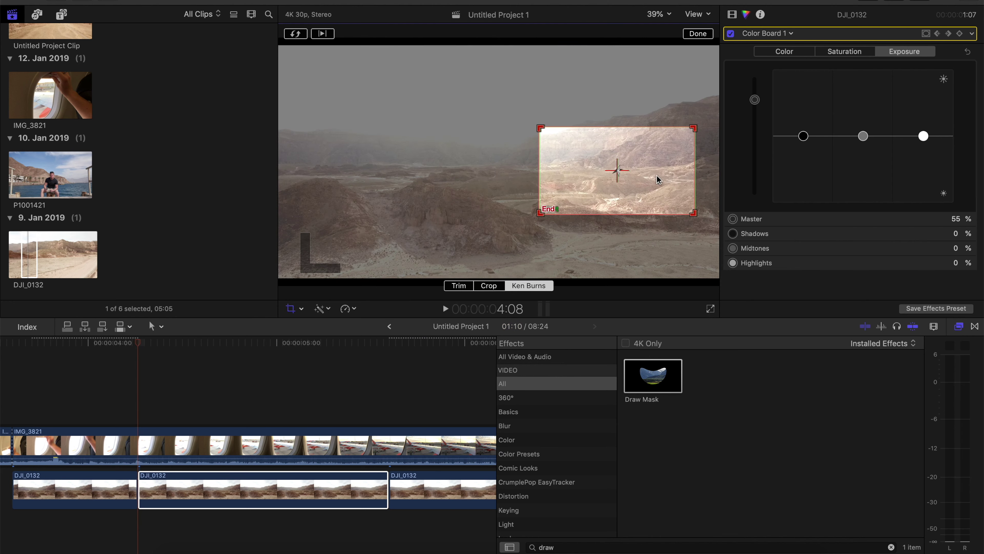
pyautogui.moveTo(609, 169); pyautogui.dragTo(379, 85)
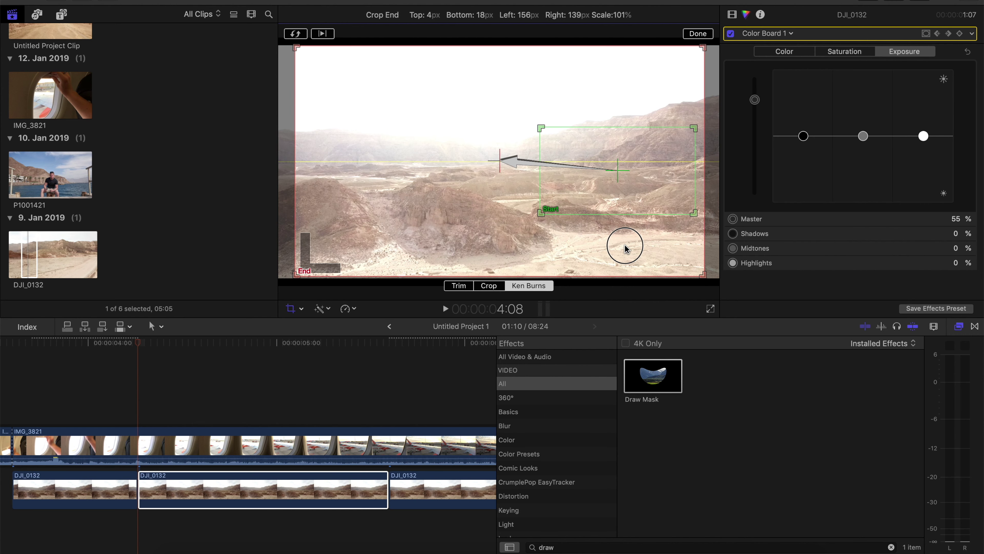
pyautogui.moveTo(626, 247); pyautogui.dragTo(625, 246)
# Step: Set the Ken Burns easing of the middle DJI_0132 part to Ease In And Out and apply the crop
pyautogui.rightClick(461, 214)
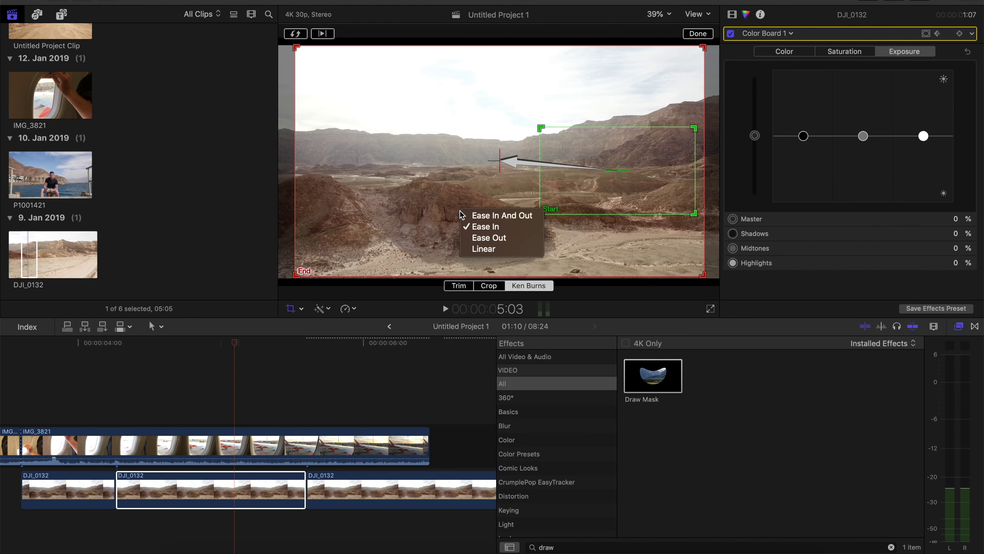
pyautogui.click(482, 216)
pyautogui.click(697, 33)
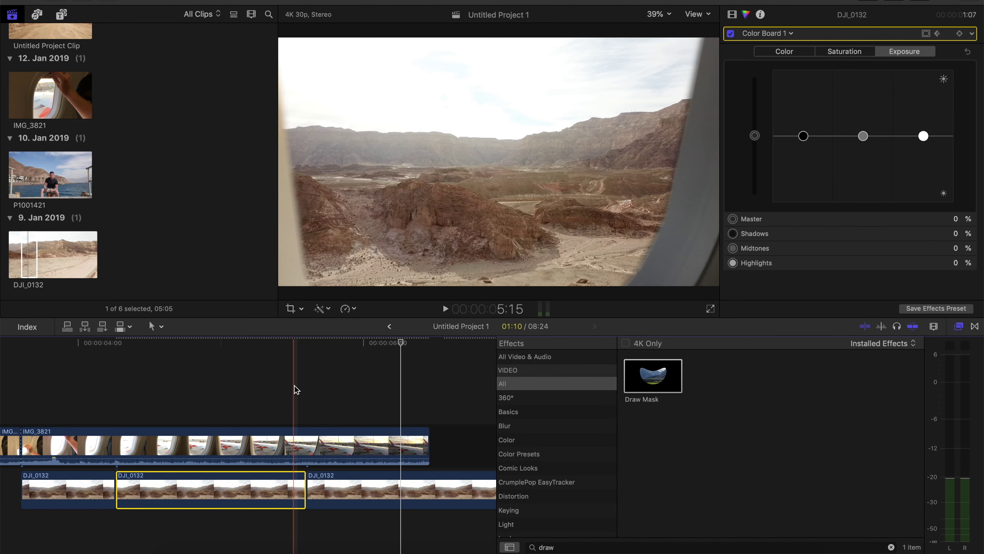
# Step: Switch the last DJI_0132 part from Ken Burns to a static Crop framing nearly the full image
pyautogui.click(332, 392)
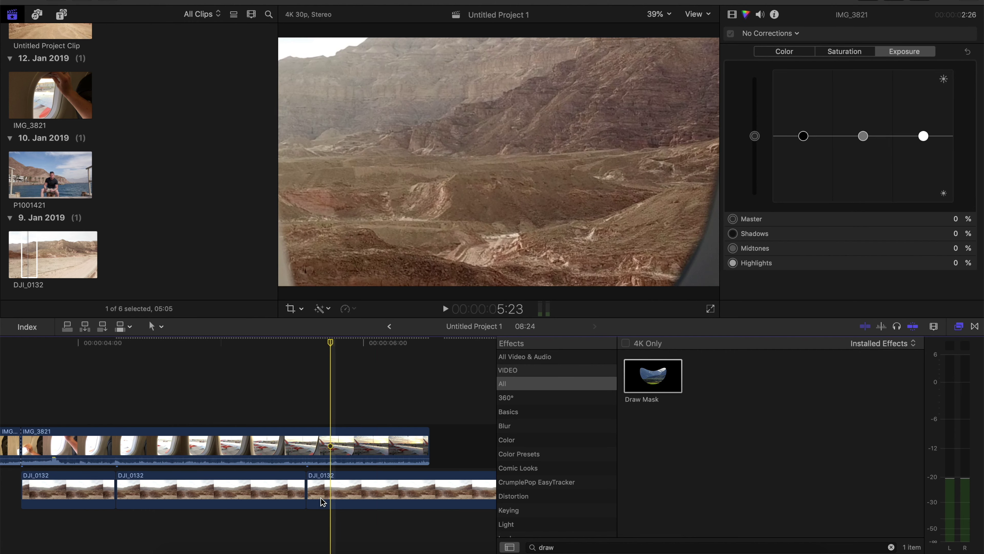
pyautogui.click(319, 490)
pyautogui.click(292, 308)
pyautogui.click(488, 286)
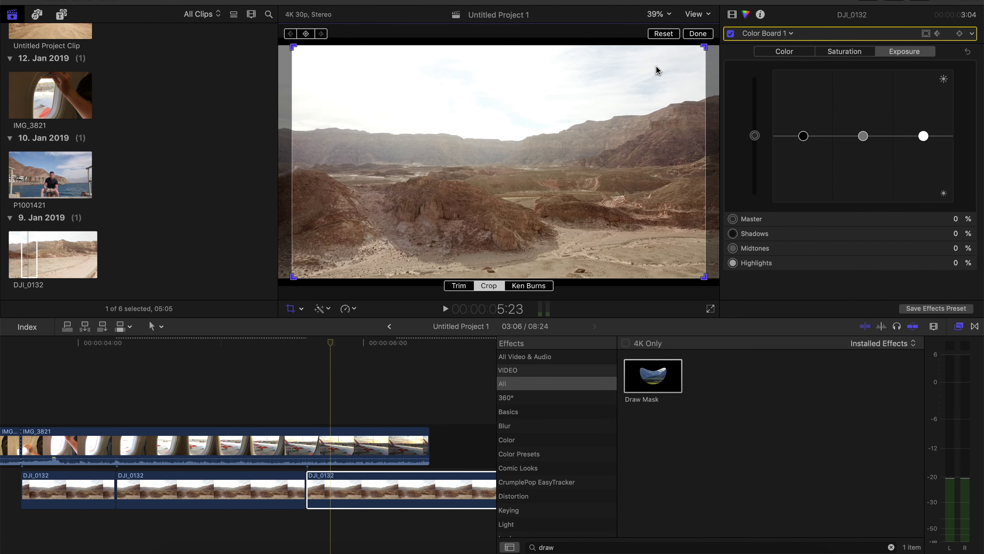
pyautogui.click(698, 34)
# Step: Play back the transition from before the IMG_3821 cut to check the zoom out through the window
pyautogui.press('super+minus')
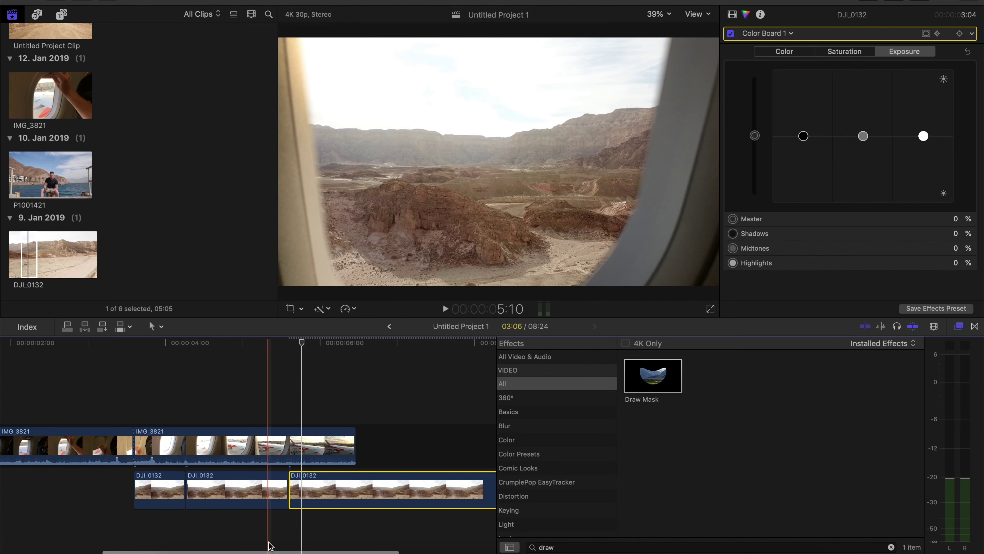
pyautogui.press('super+minus')
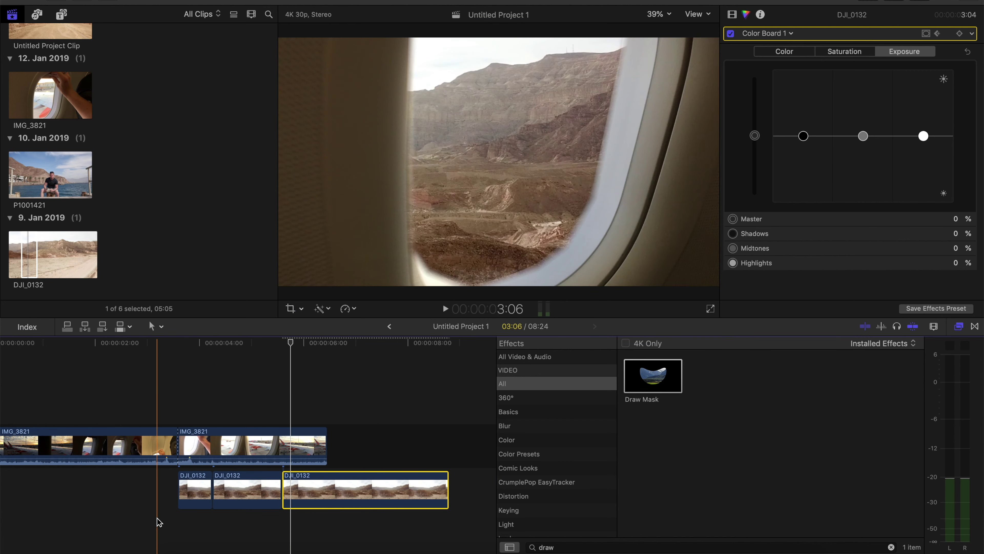
pyautogui.press('space')
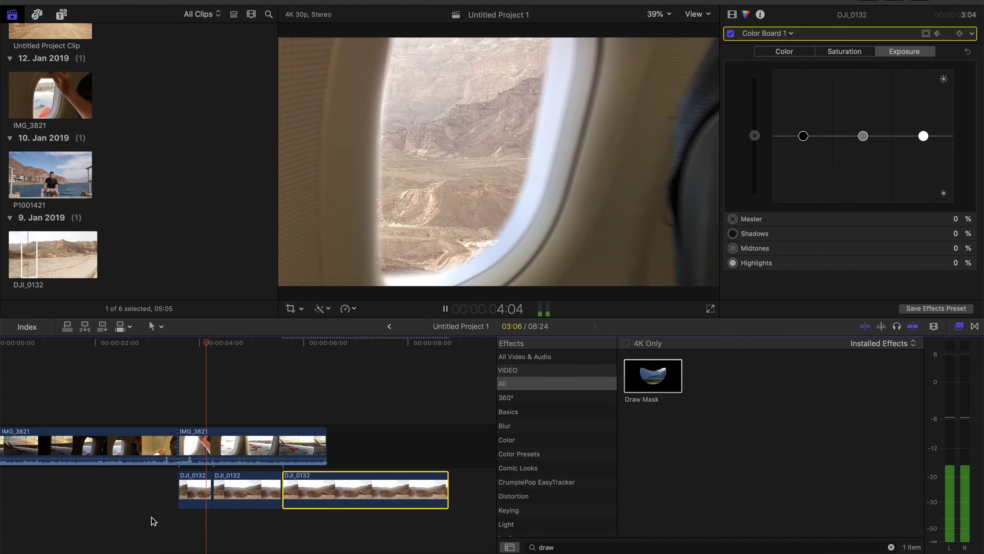
pyautogui.click(298, 511)
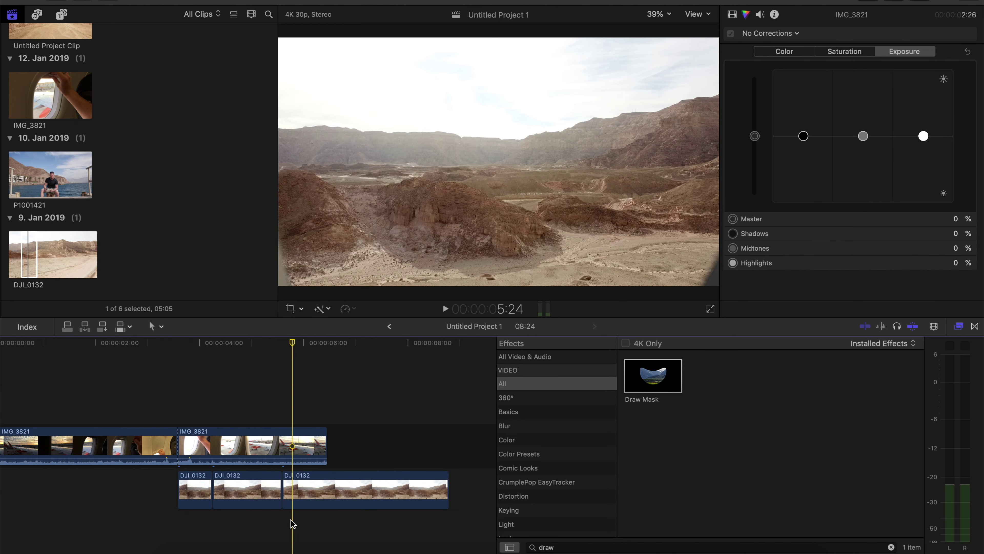
pyautogui.click(185, 511)
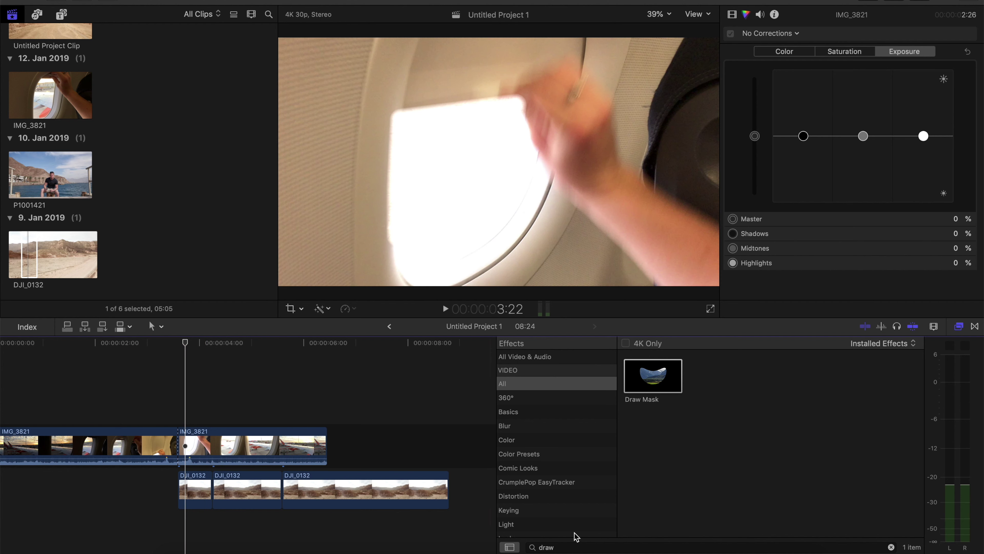
# Step: Search the effects for "hand" and apply the Handheld effect to the last DJI_0132 part
pyautogui.click(571, 545)
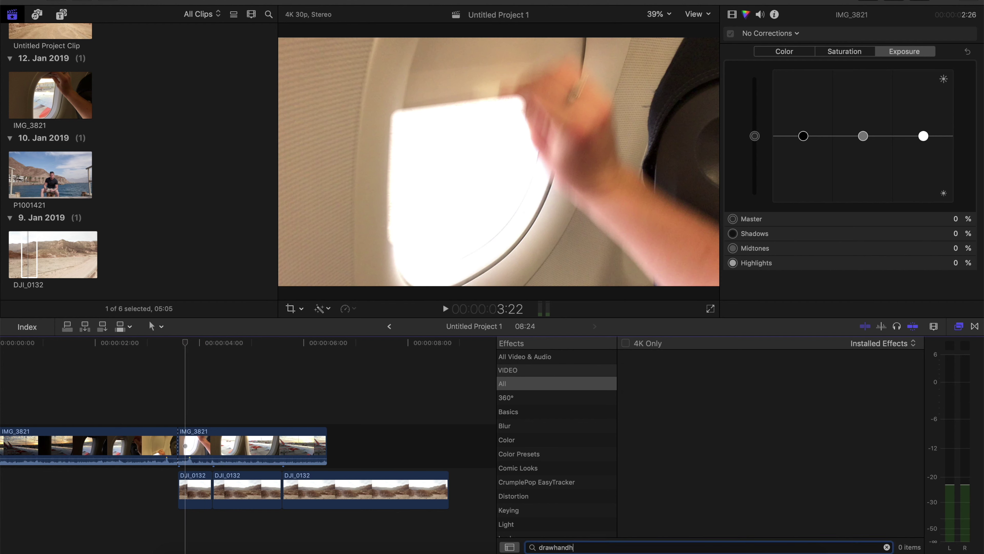
pyautogui.press('BackSpace')
pyautogui.press('BackSpace')
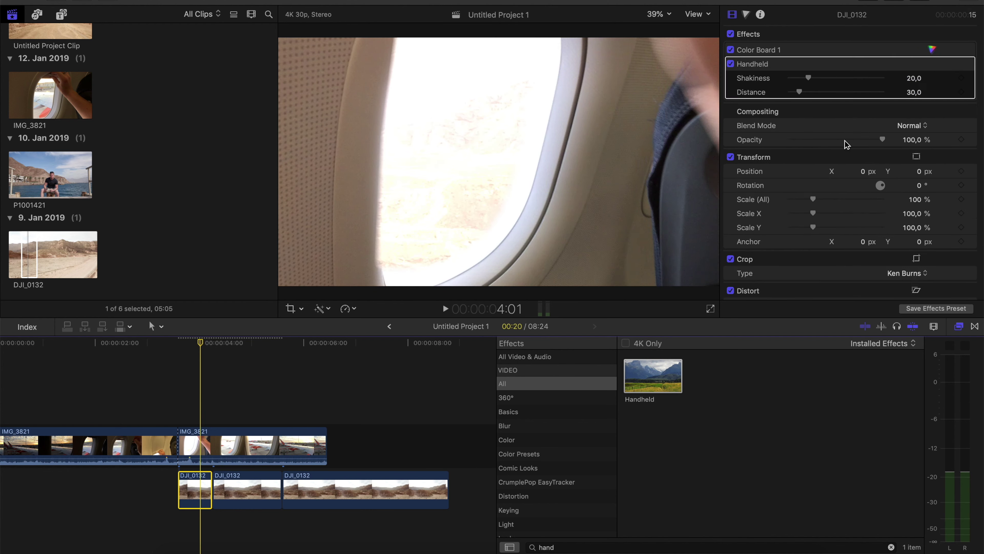
pyautogui.moveTo(808, 77); pyautogui.dragTo(819, 78)
pyautogui.click(293, 489)
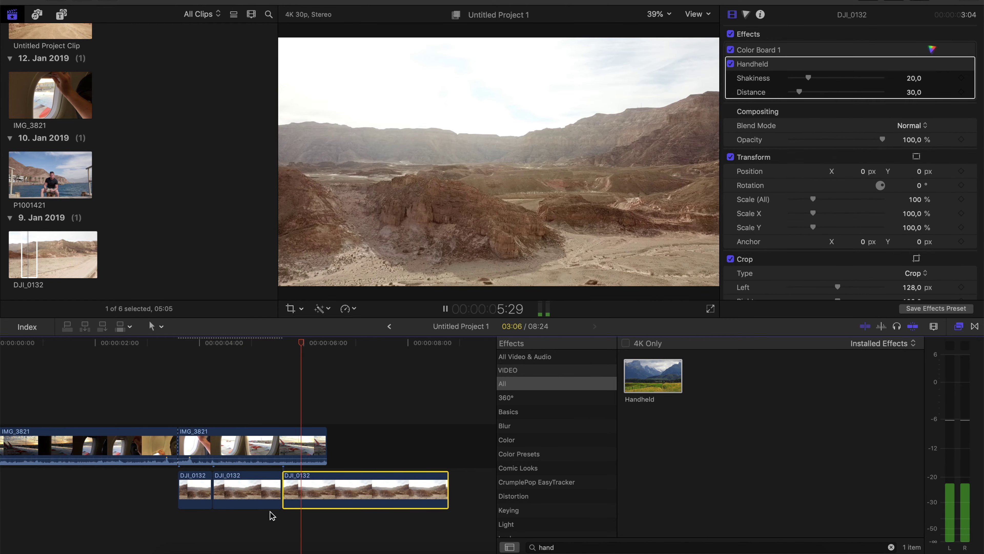